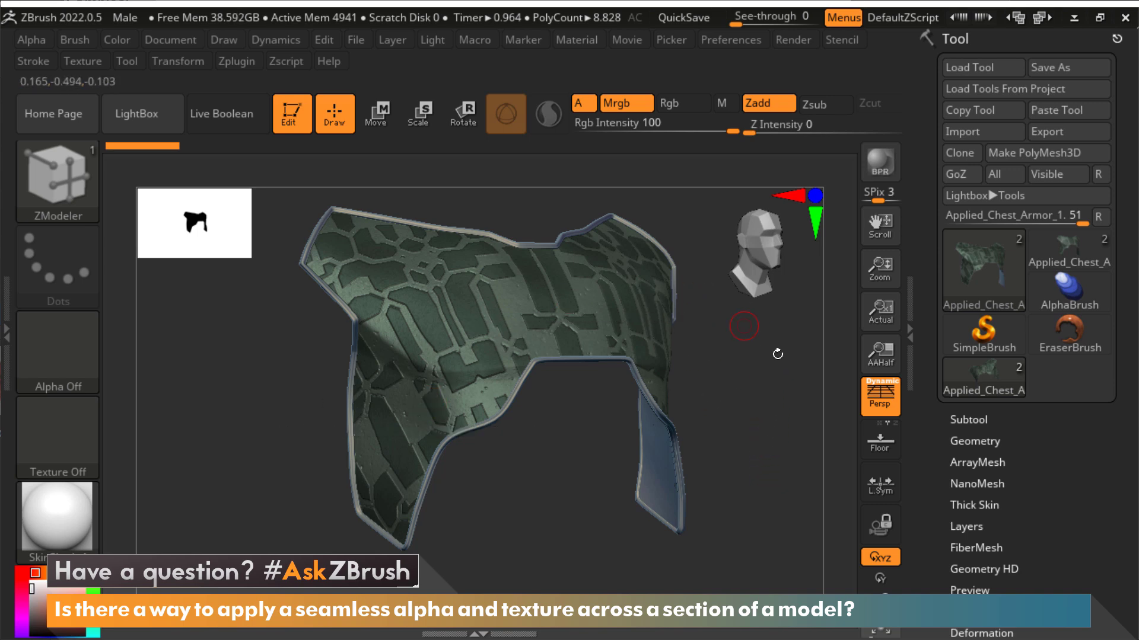
# Switch to the plain white Applied_Chest_A chest armor tool.
pyautogui.moveTo(752, 433); pyautogui.dragTo(753, 429)
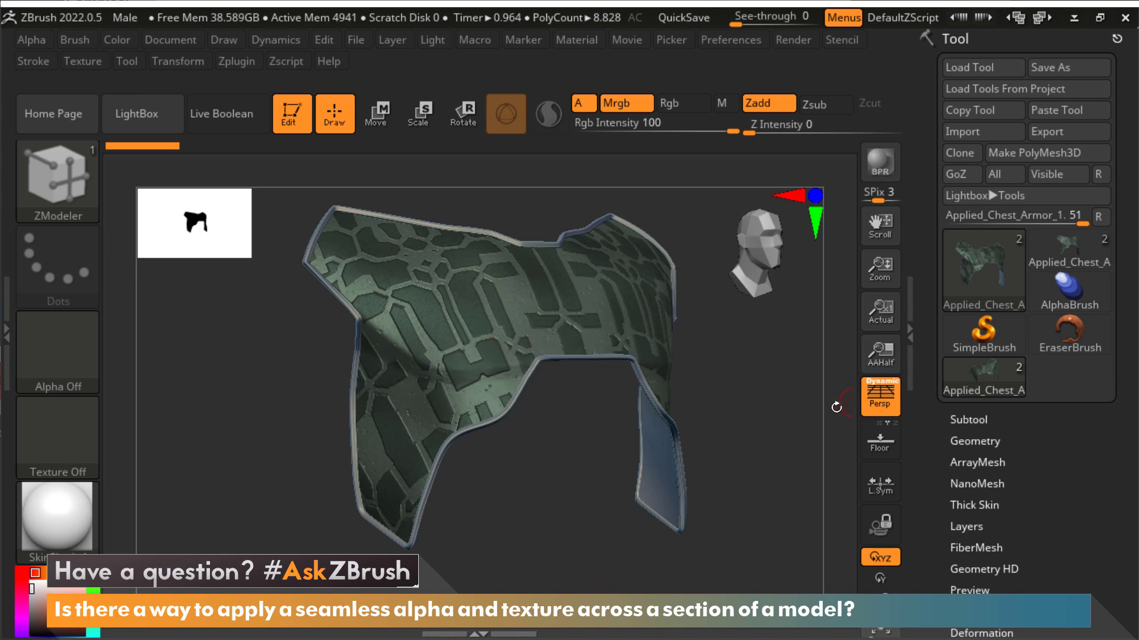
pyautogui.click(1073, 253)
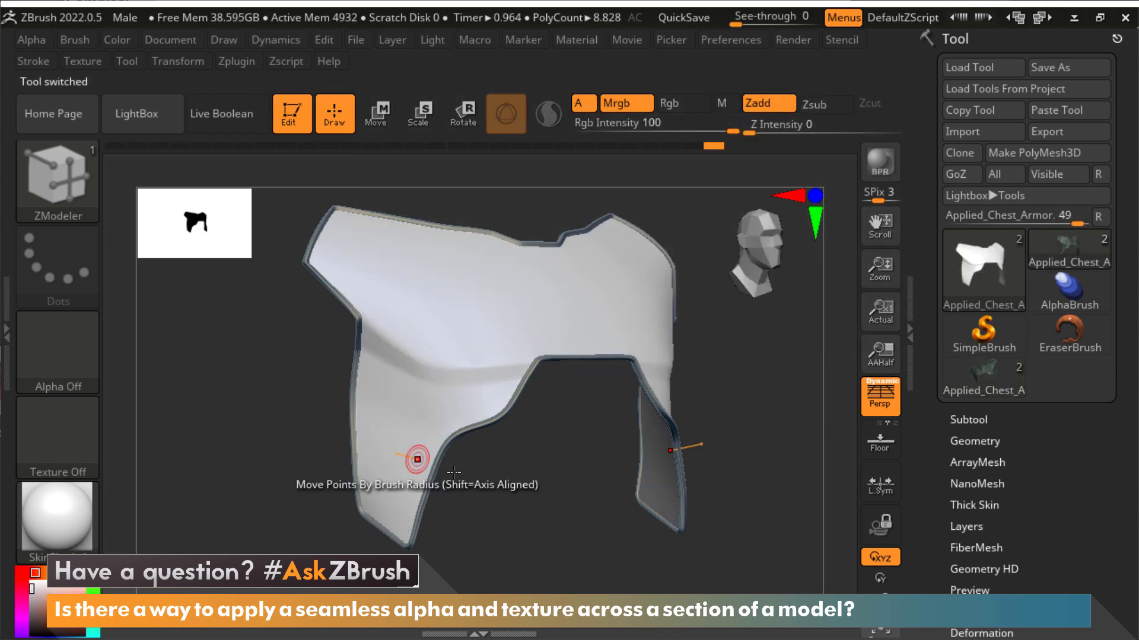
pyautogui.moveTo(564, 483); pyautogui.dragTo(558, 519)
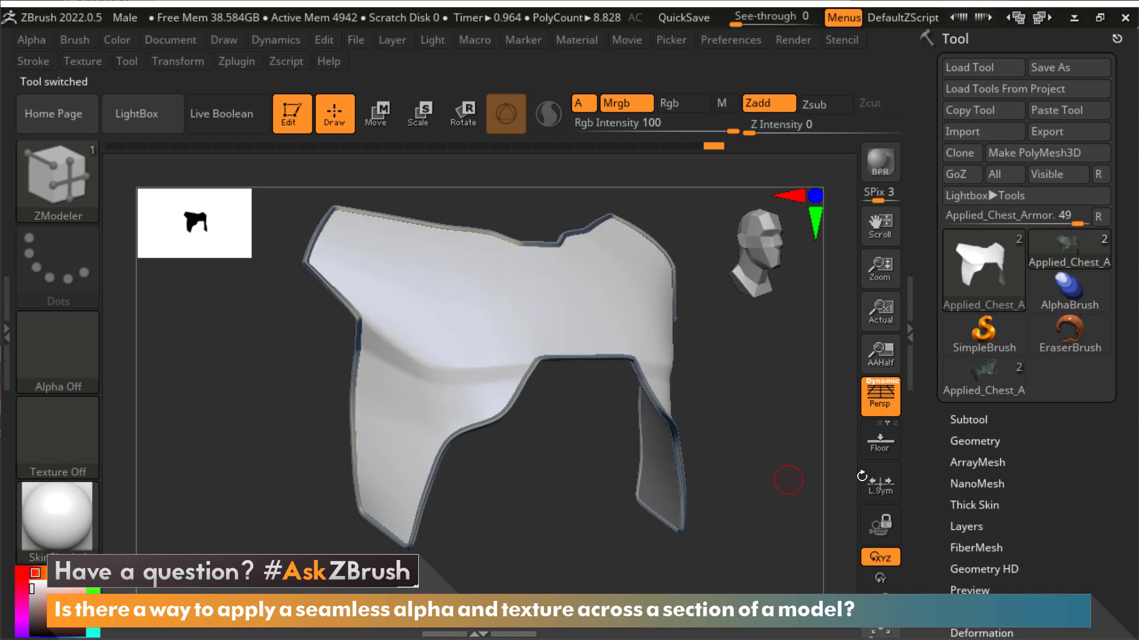
# Turn on Texture On in Texture Map so the hexagonal texture shows on the armor.
pyautogui.scroll(-6, 1062, 415)
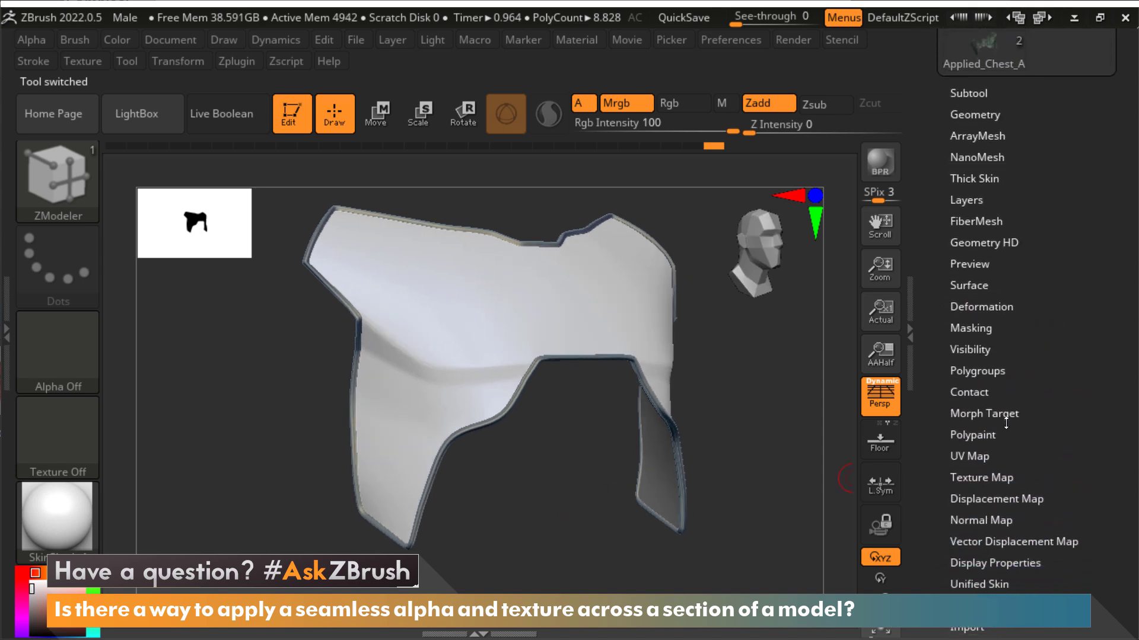
pyautogui.click(984, 477)
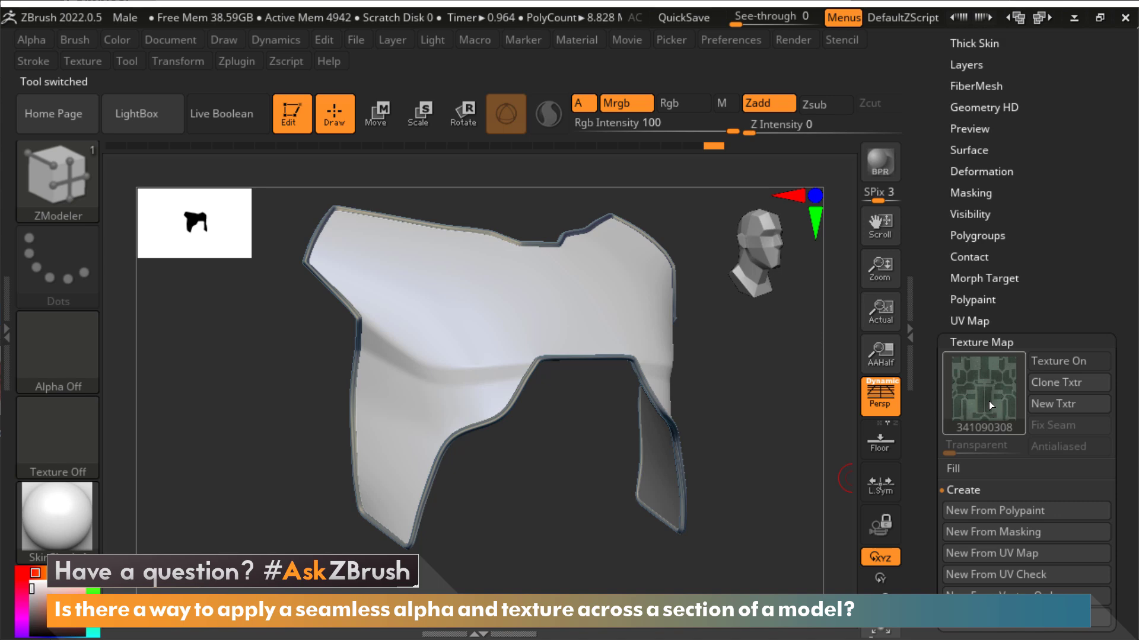
pyautogui.moveTo(987, 401)
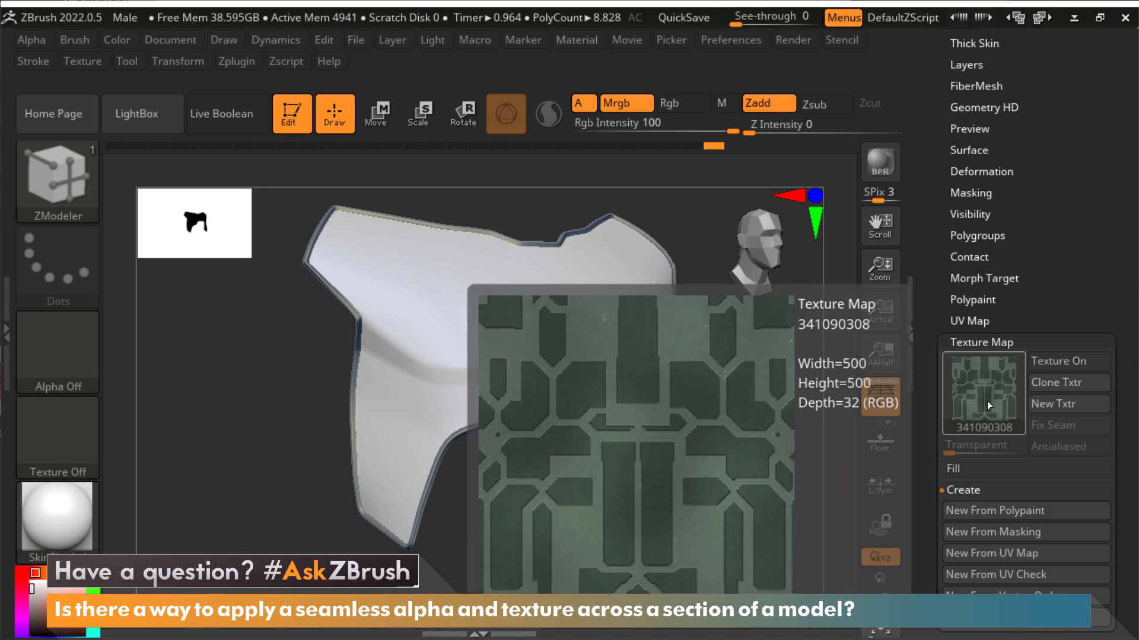
pyautogui.click(1062, 364)
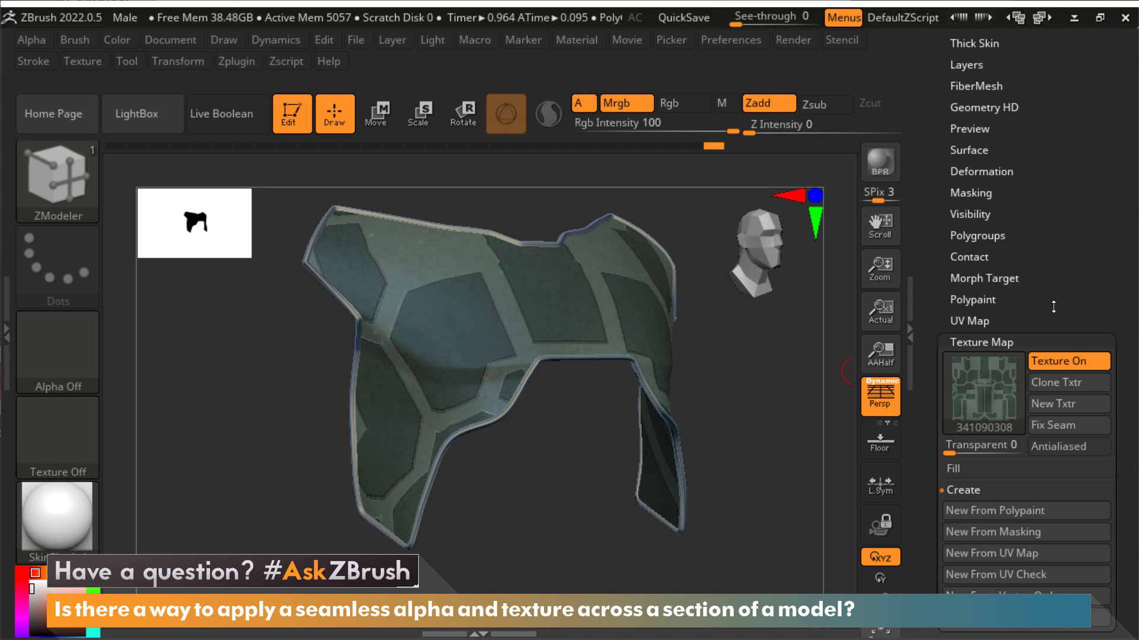
# Set both Hrepeat and Vrepeat in the UV Map Create options to 3.
pyautogui.scroll(-2, 996, 278)
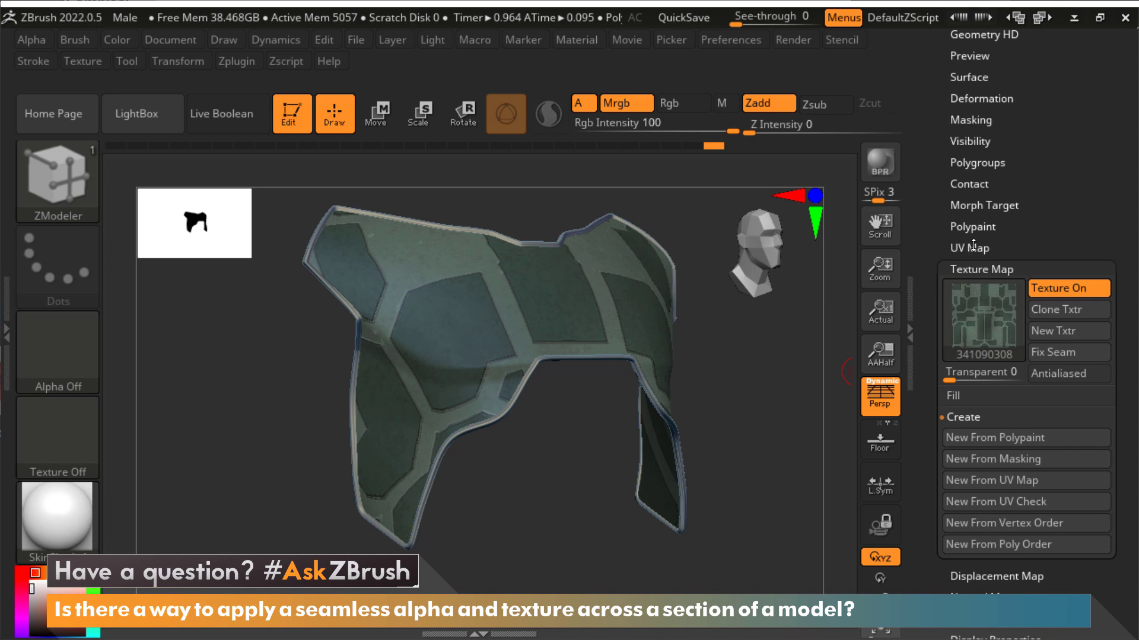
pyautogui.press('shift')
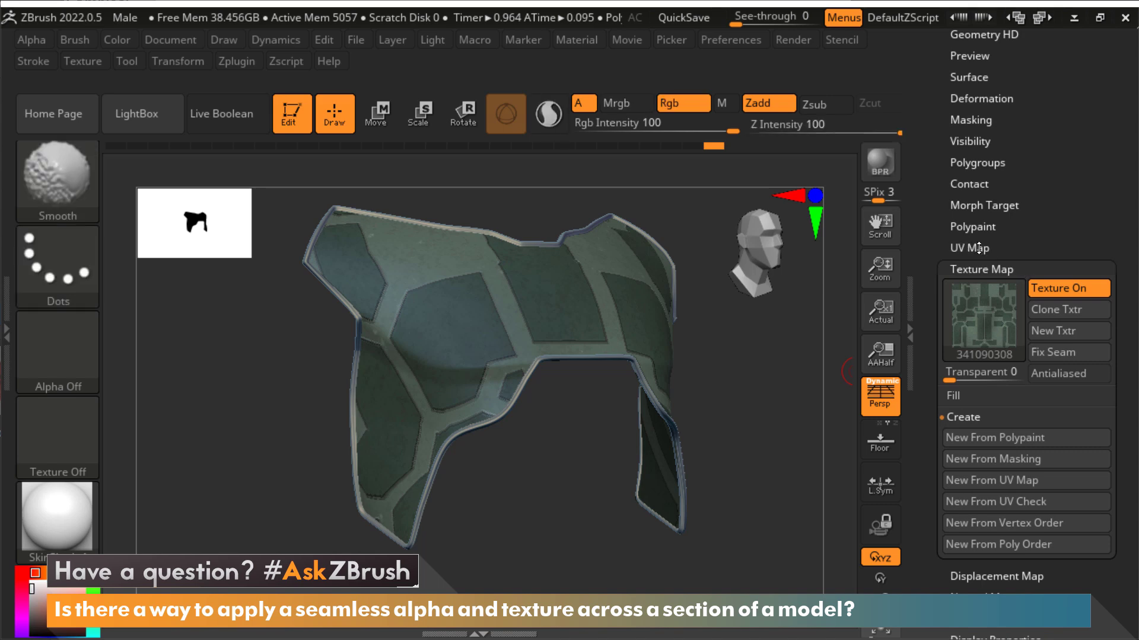
pyautogui.keyDown('shift'); pyautogui.click(979, 248); pyautogui.keyUp('shift')
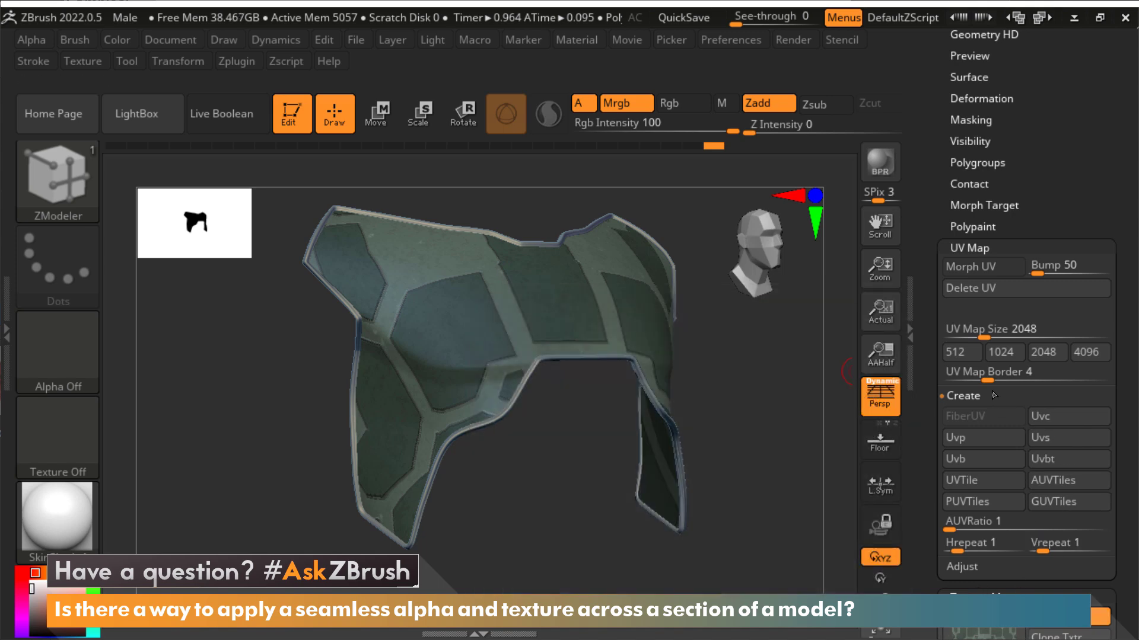
pyautogui.click(972, 395)
pyautogui.click(973, 394)
pyautogui.click(973, 393)
pyautogui.click(974, 394)
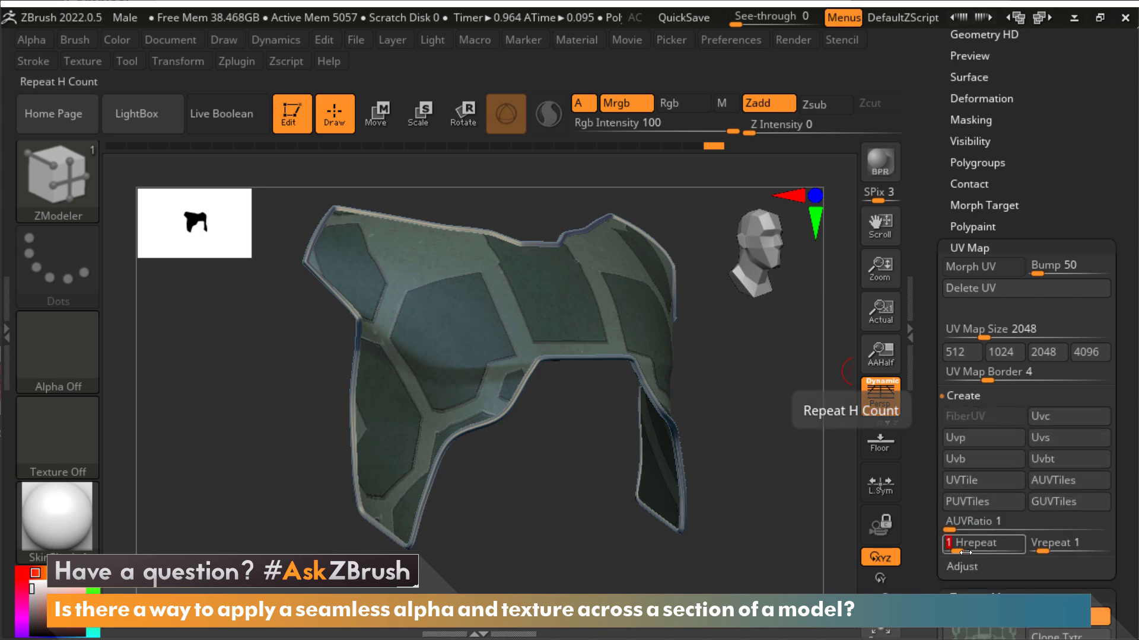
pyautogui.moveTo(958, 551); pyautogui.dragTo(966, 553)
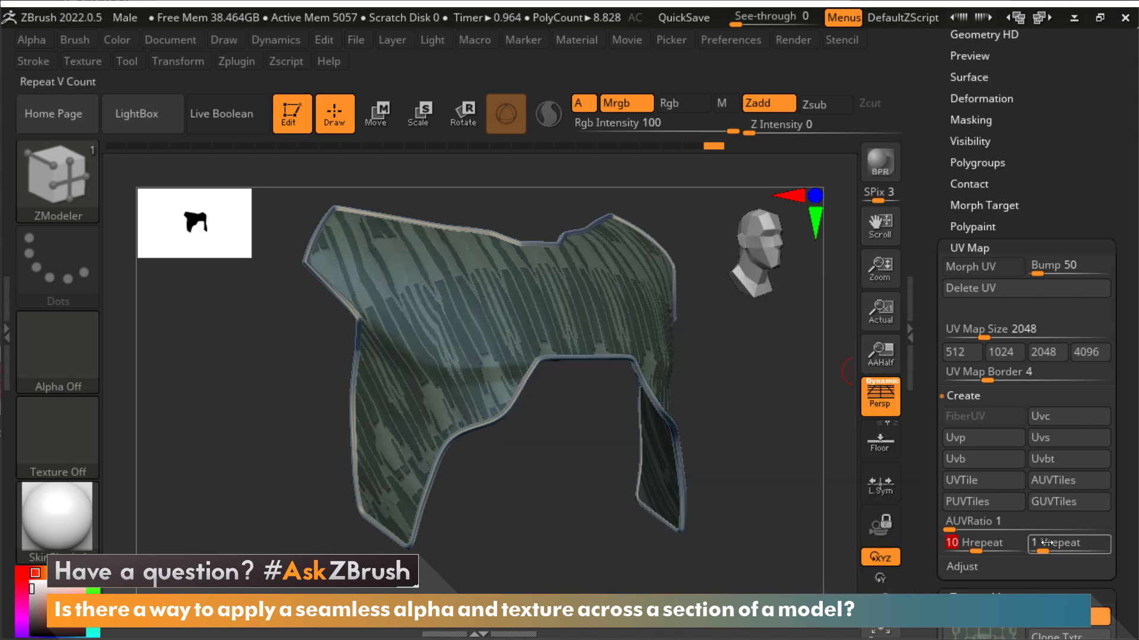
pyautogui.moveTo(1039, 549); pyautogui.dragTo(1048, 544)
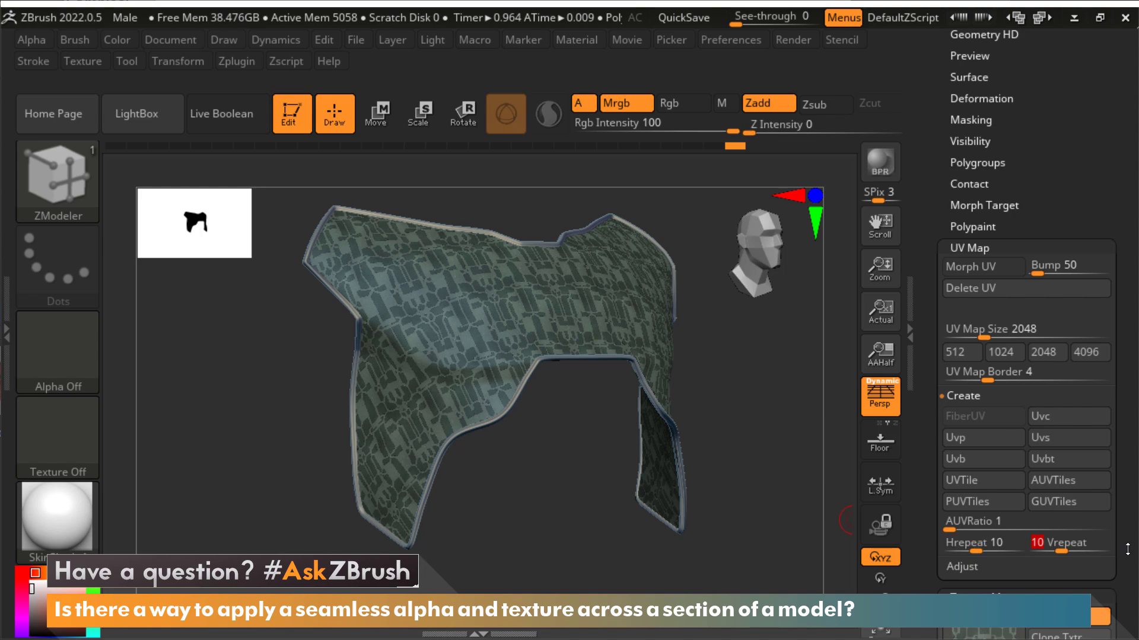
pyautogui.scroll(-5, 1032, 533)
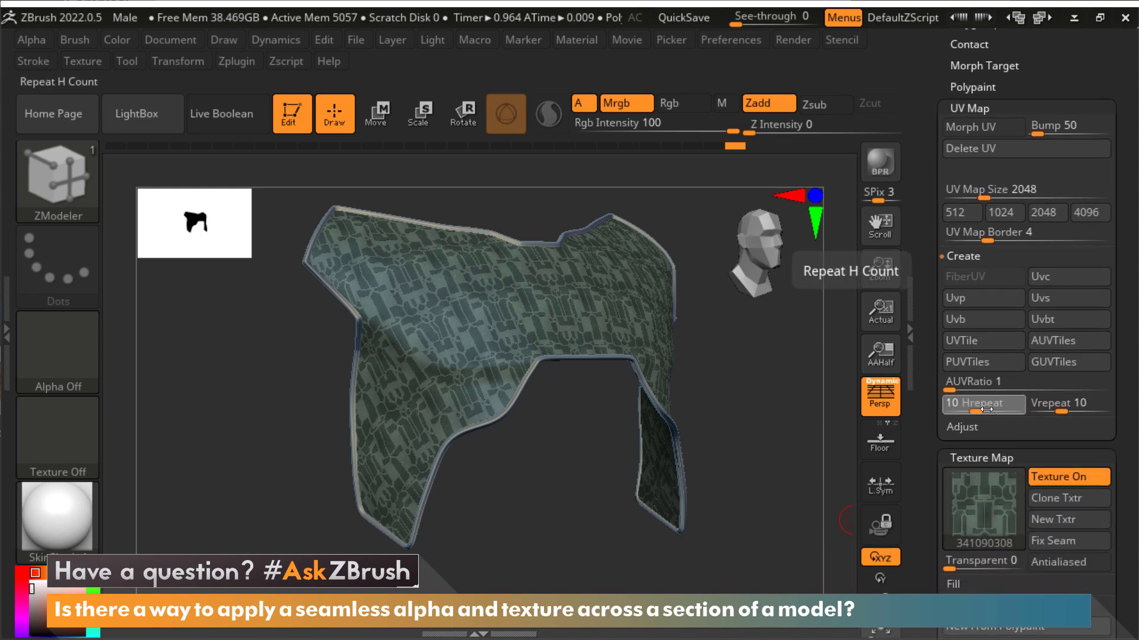
pyautogui.moveTo(976, 410); pyautogui.dragTo(1110, 411)
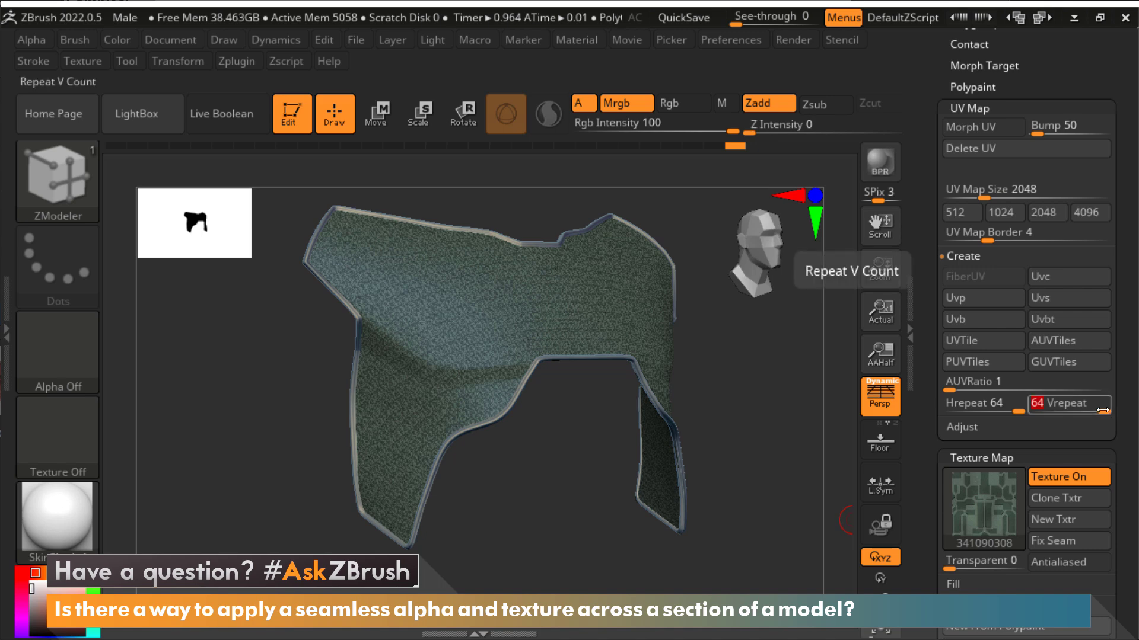
pyautogui.moveTo(1102, 411); pyautogui.dragTo(962, 411)
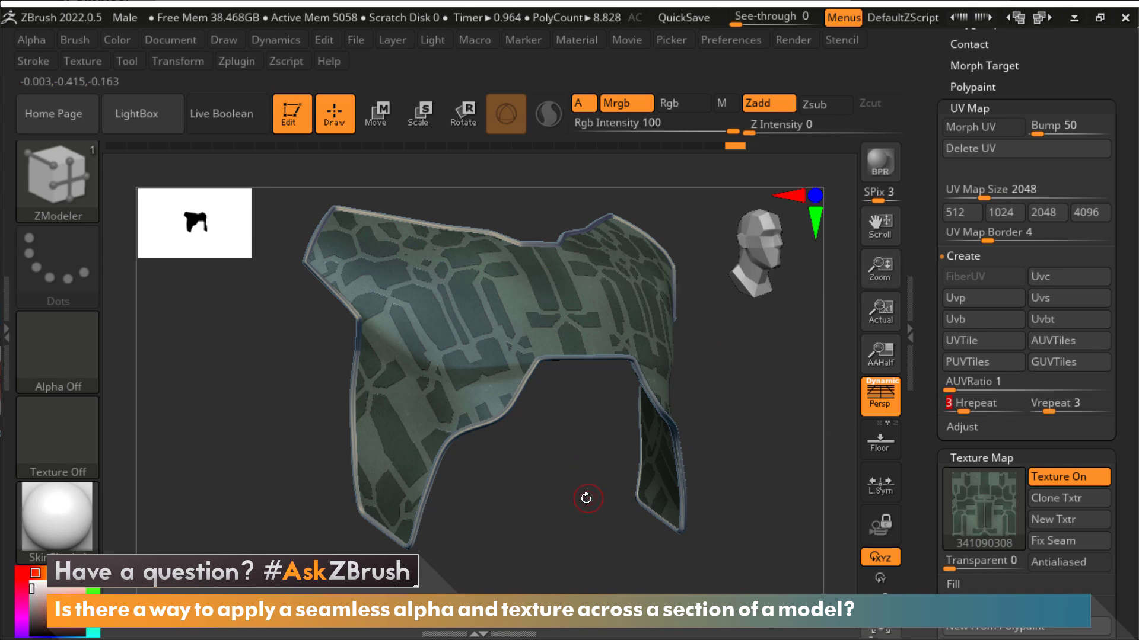
# Apply Polypaint From Texture to bake the tiled hexagon texture into polypaint.
pyautogui.moveTo(972, 517)
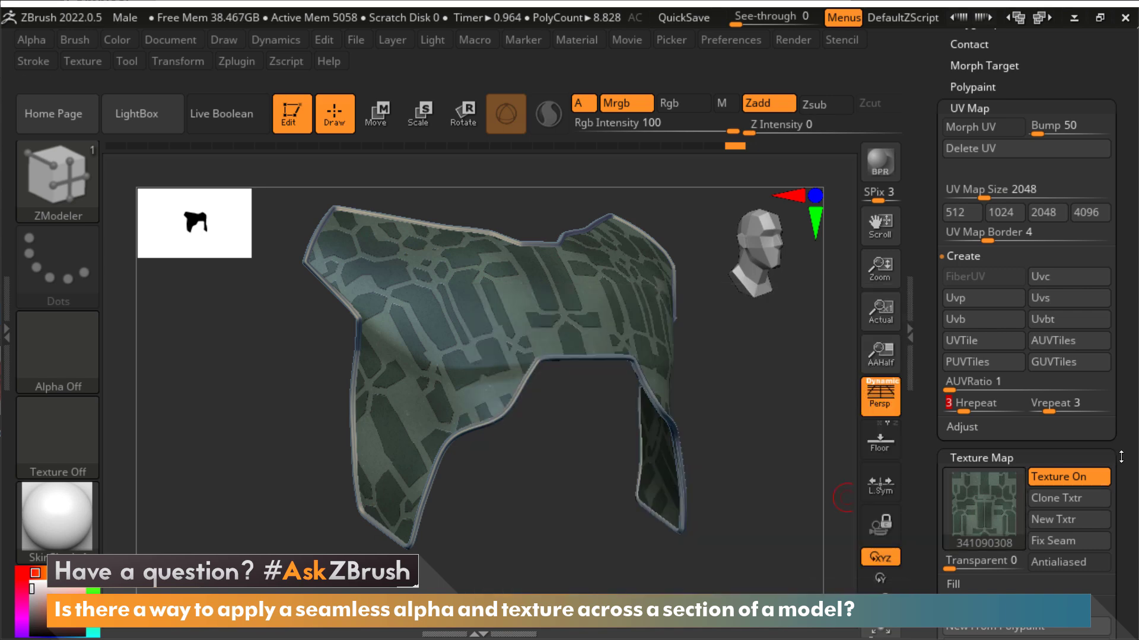
pyautogui.scroll(5, 1121, 456)
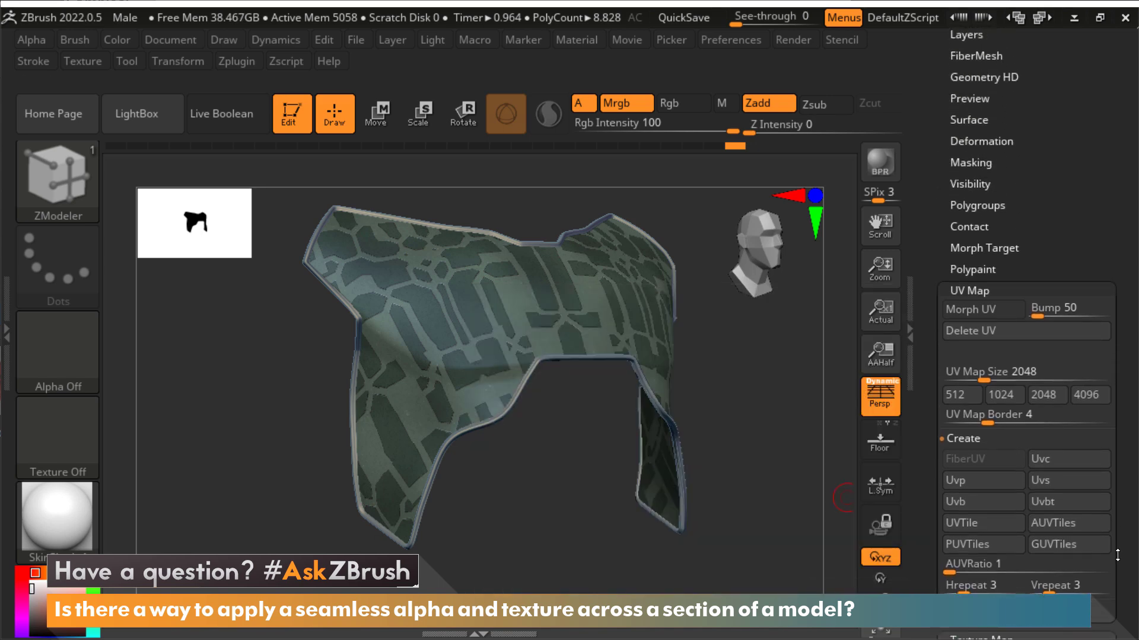
pyautogui.press('shift')
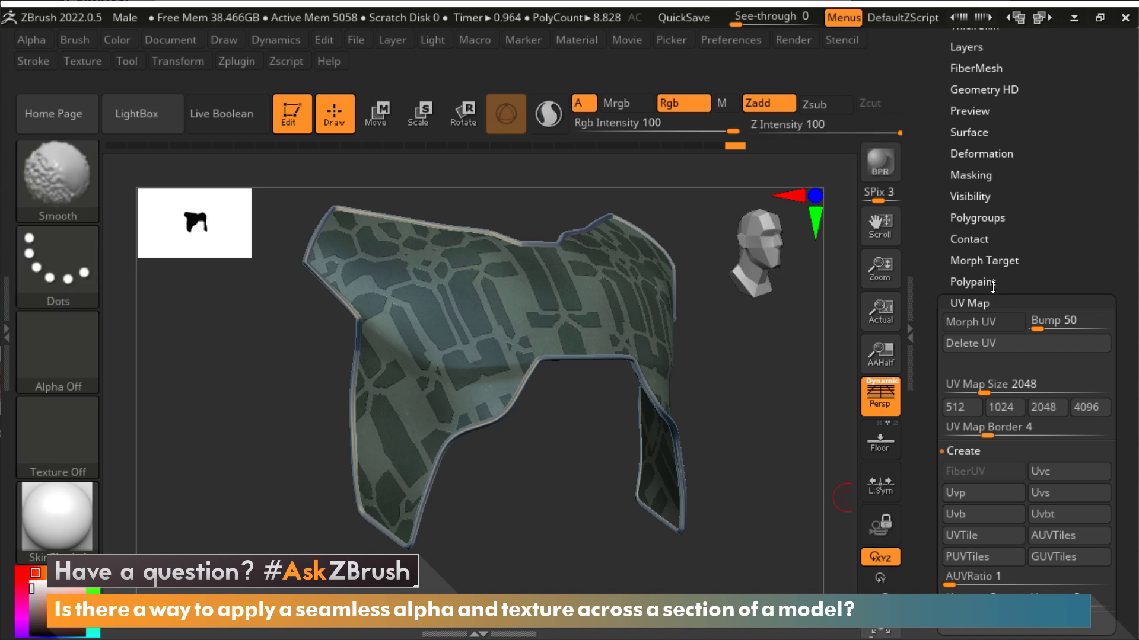
pyautogui.click(984, 281)
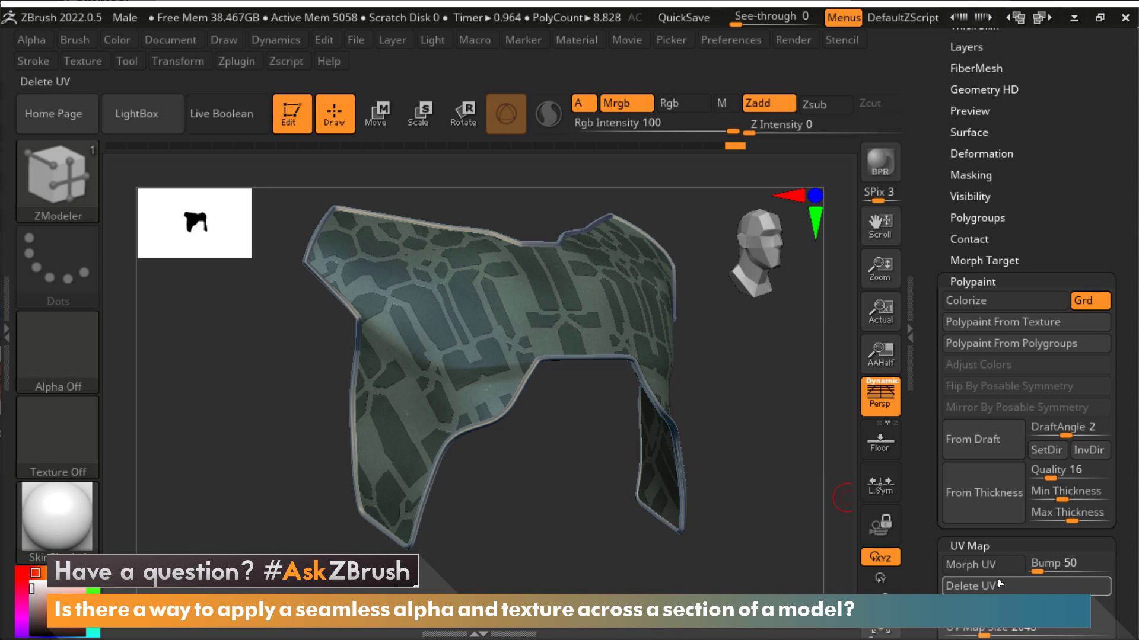
pyautogui.click(1019, 325)
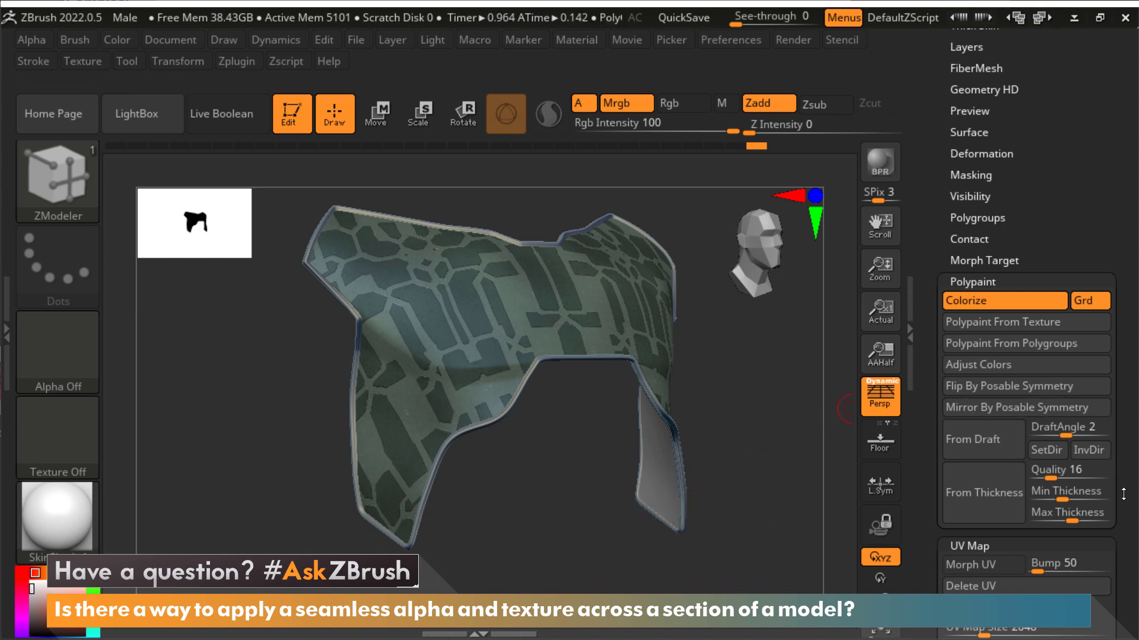
# Rotate the armor and scroll the tool tray through UV Map and Texture Map.
pyautogui.scroll(-10, 1076, 329)
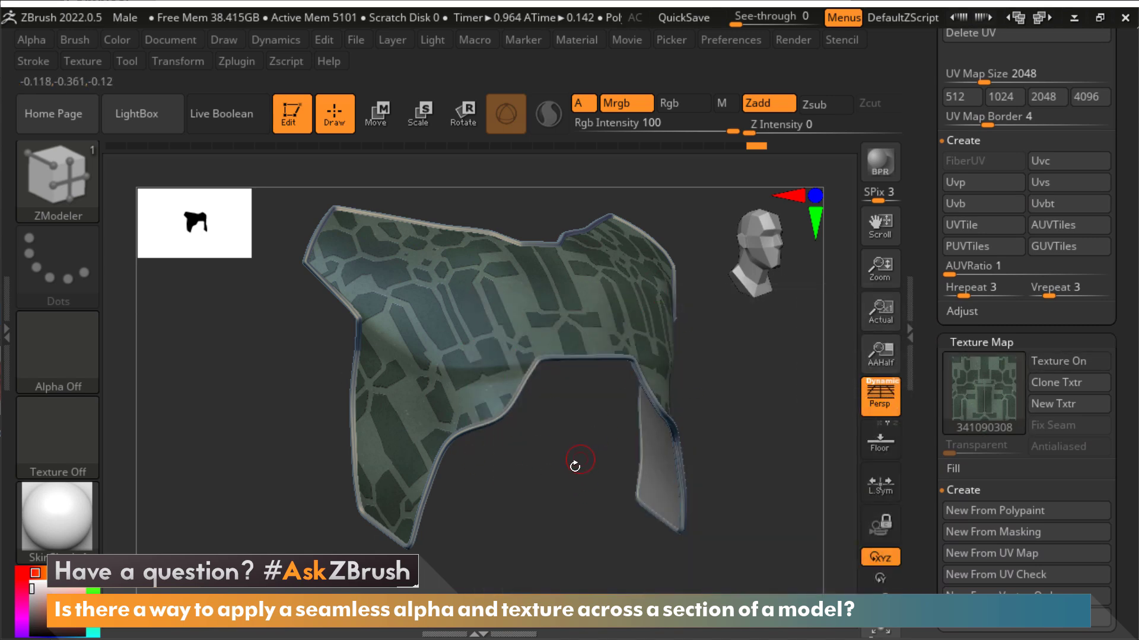
pyautogui.moveTo(574, 466)
pyautogui.mouseDown()
pyautogui.moveTo(569, 458)
pyautogui.moveTo(559, 478)
pyautogui.mouseUp()
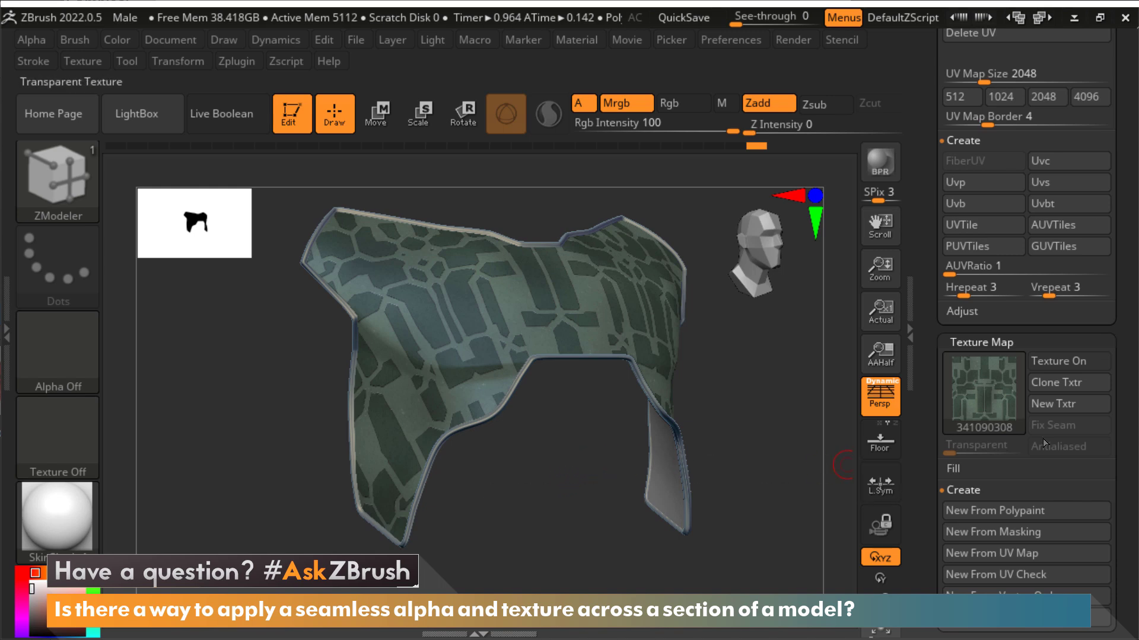
pyautogui.scroll(5, 1124, 391)
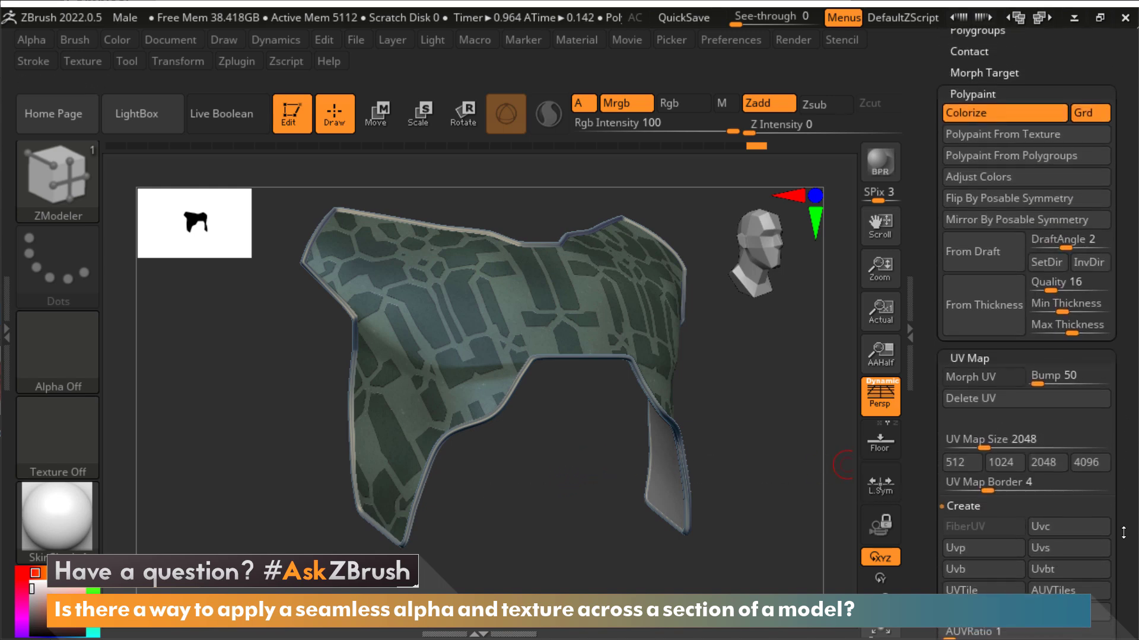
pyautogui.scroll(3, 1124, 532)
pyautogui.scroll(5, 1120, 544)
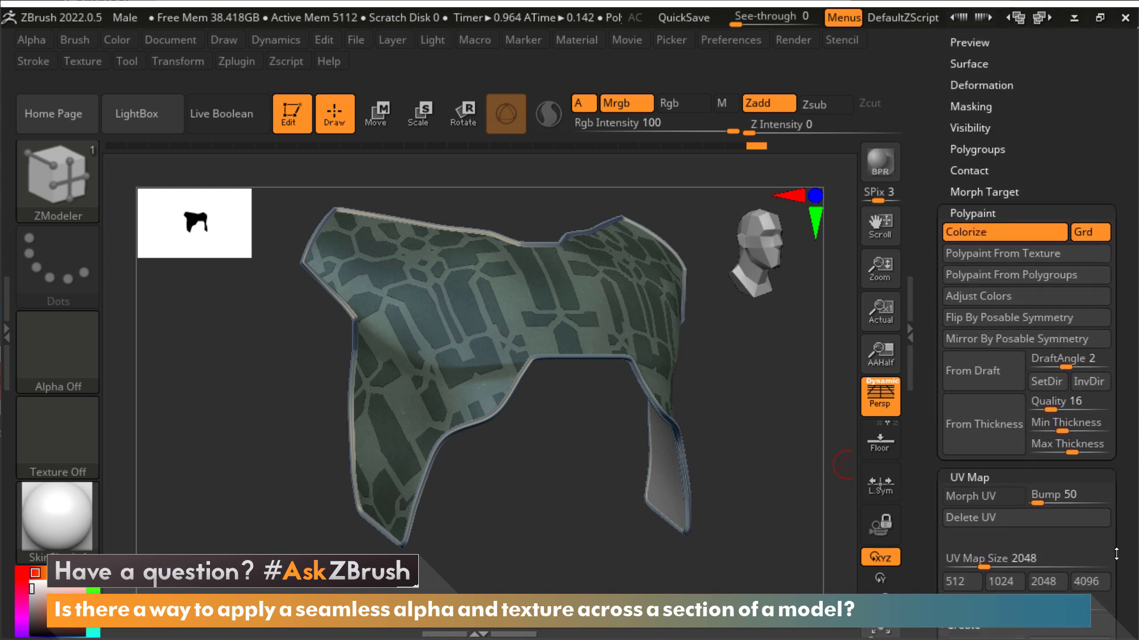
pyautogui.scroll(2, 1112, 563)
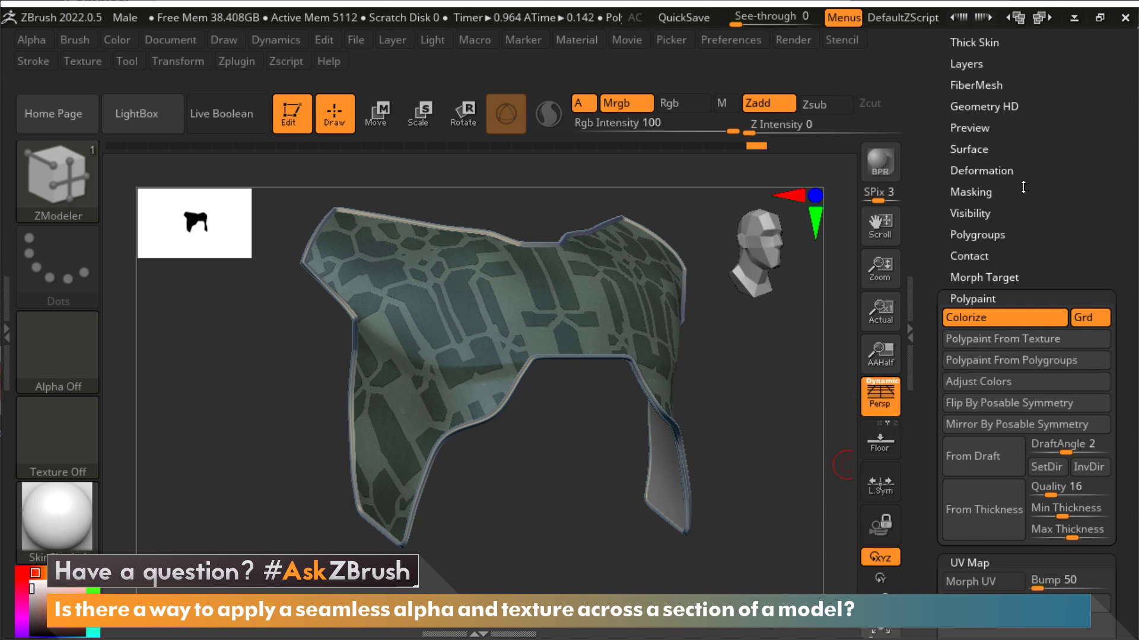
# Mask the armor with Mask Changed Points, then turn off Polypaint Colorize.
pyautogui.click(975, 192)
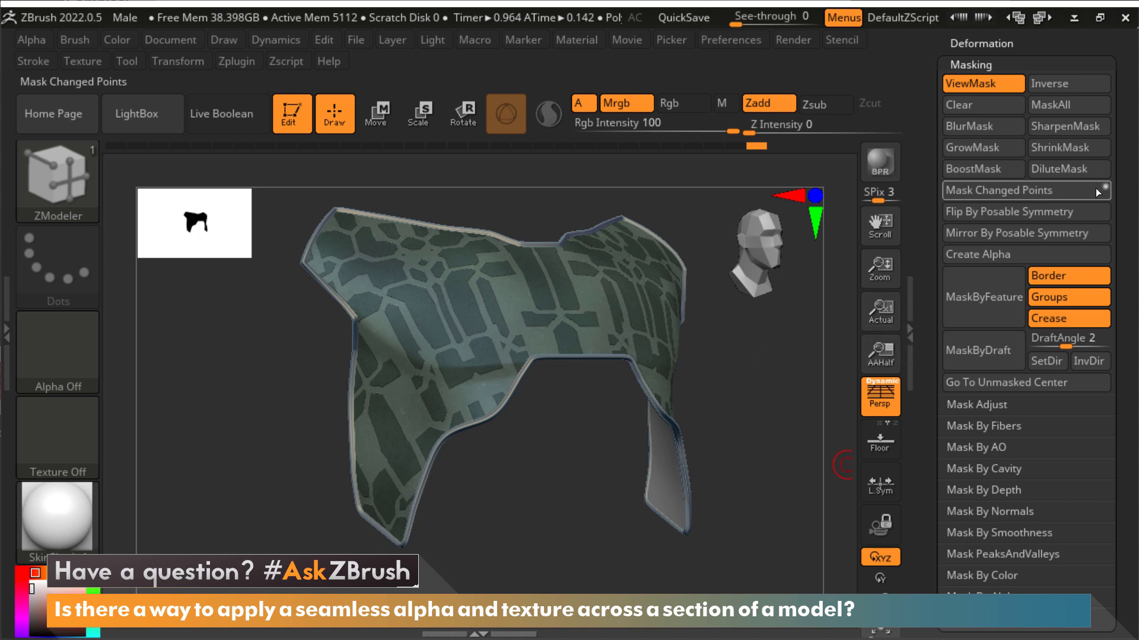
pyautogui.click(1048, 191)
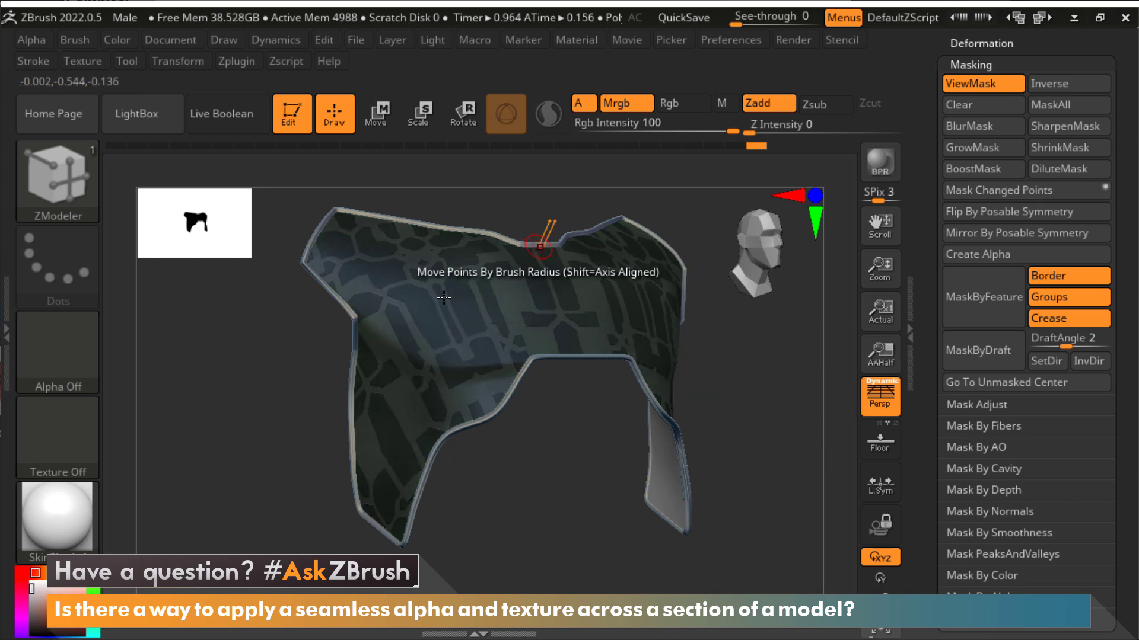
pyautogui.scroll(-10, 1004, 296)
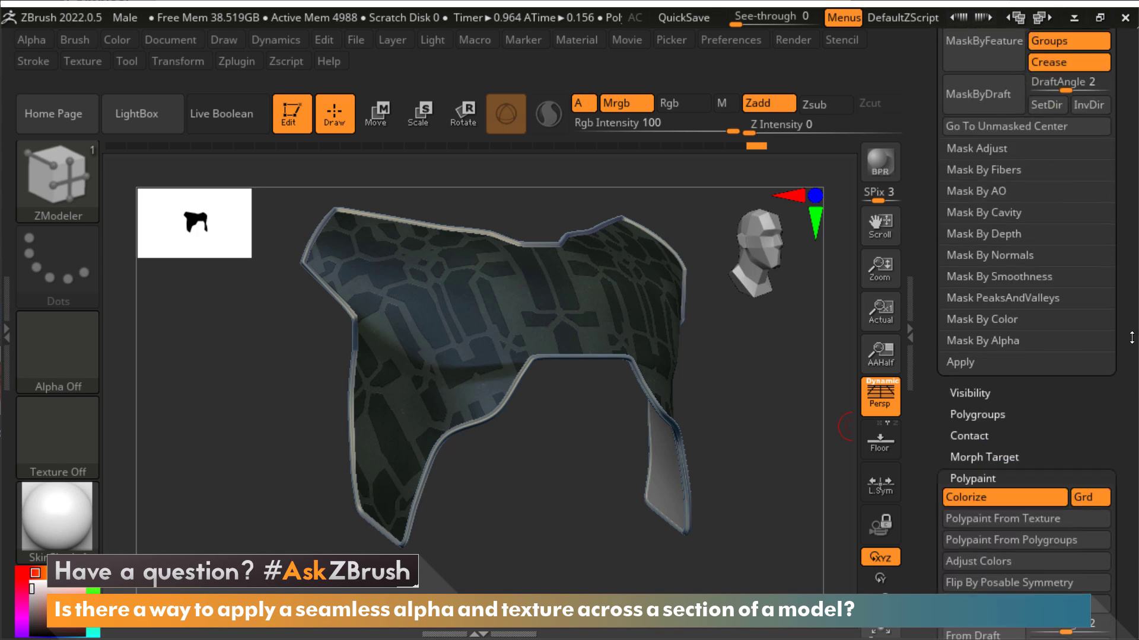
pyautogui.click(1003, 297)
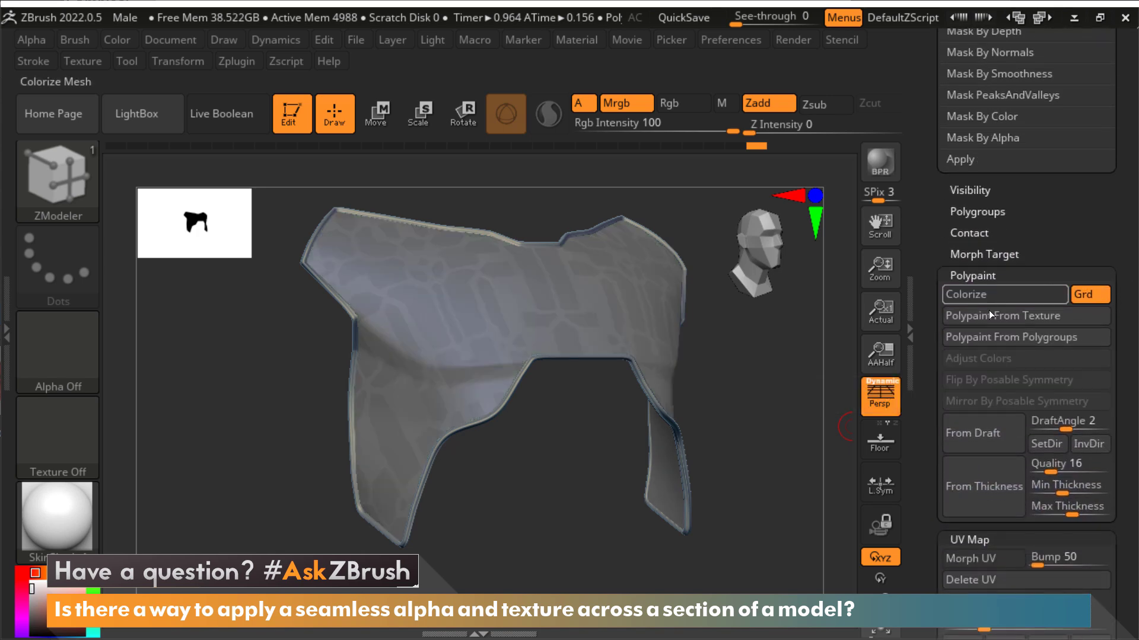
pyautogui.keyDown('ctrl'); pyautogui.scroll(5, 552, 432); pyautogui.keyUp('ctrl')
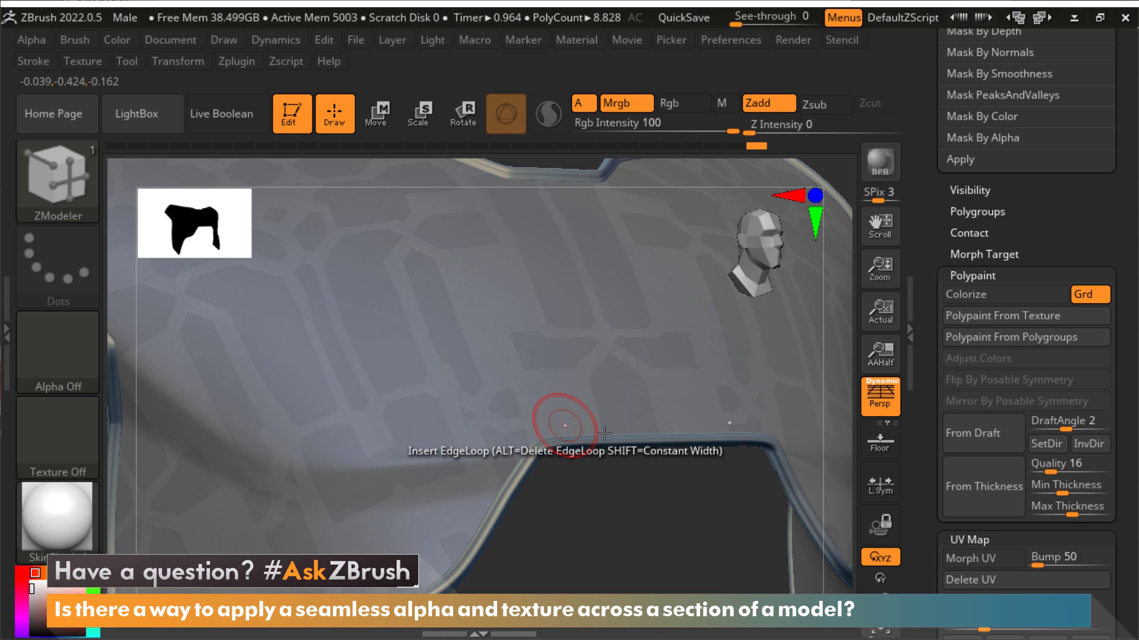
# Frame the armor and set the Deformation Inflate slider to -3 on unmasked areas.
pyautogui.press('f')
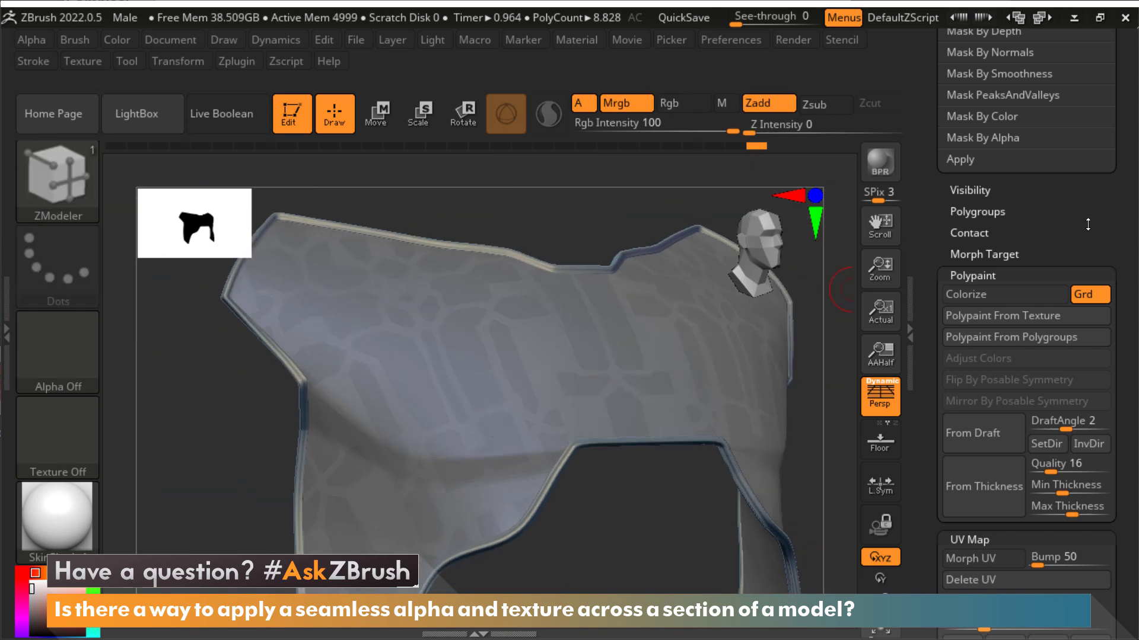
pyautogui.scroll(7, 1091, 230)
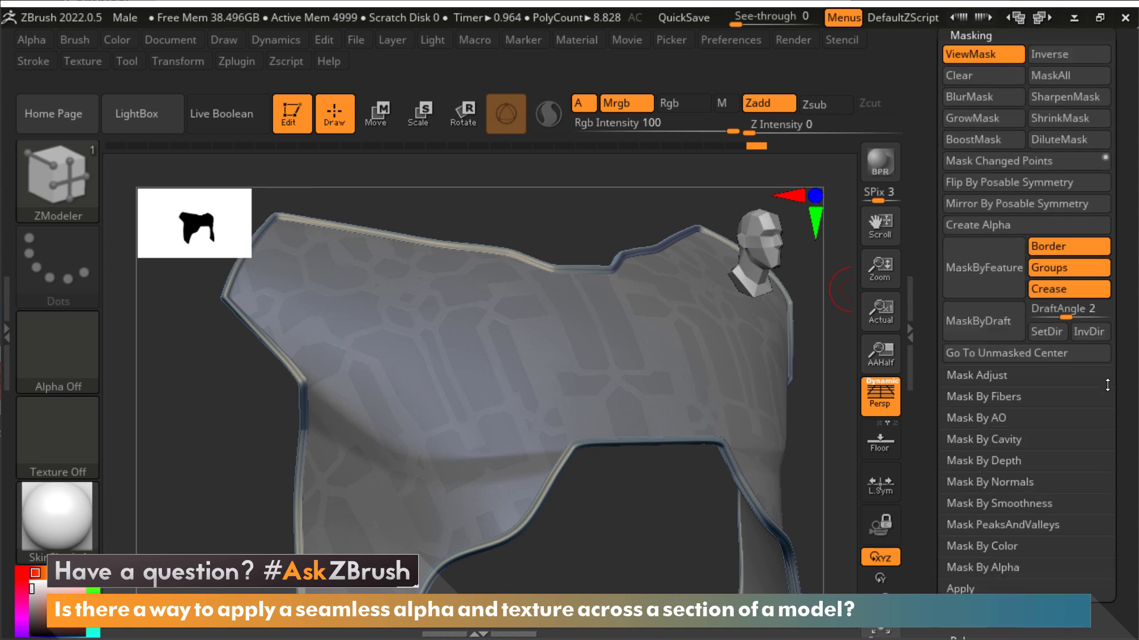
pyautogui.scroll(8, 1107, 385)
pyautogui.keyDown('shift'); pyautogui.click(994, 308); pyautogui.keyUp('shift')
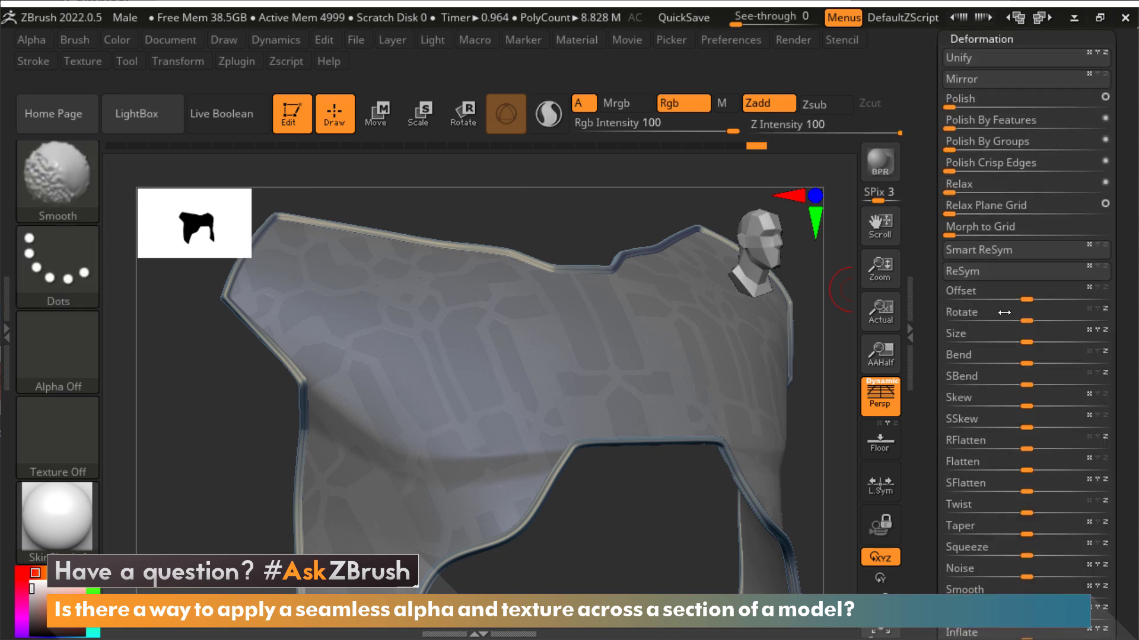
pyautogui.scroll(-7, 1003, 338)
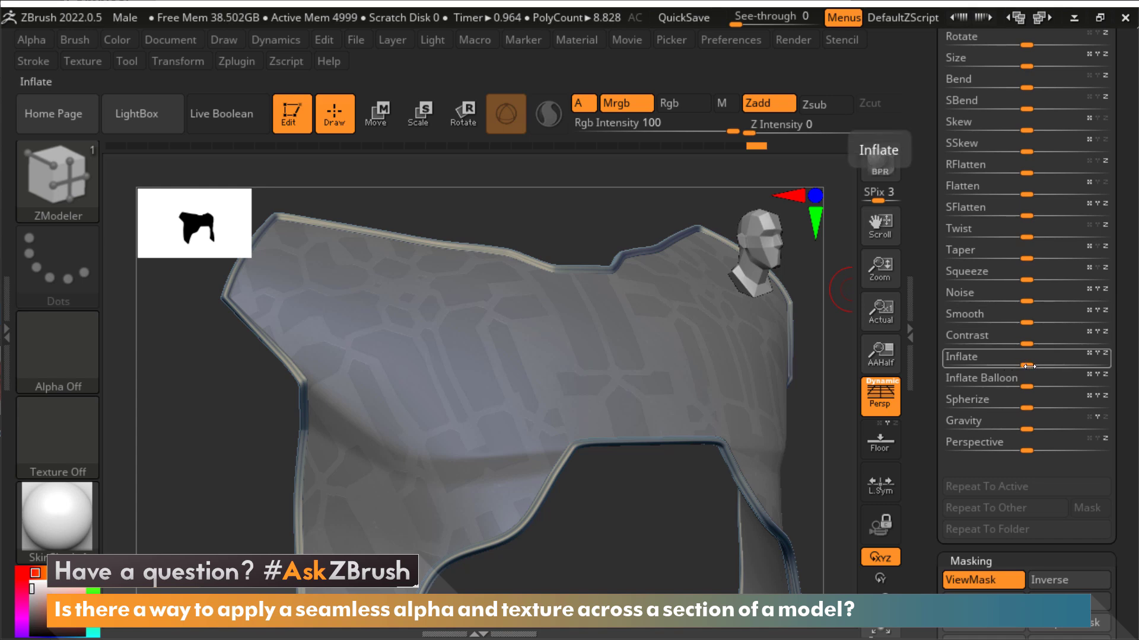
pyautogui.moveTo(1031, 365)
pyautogui.mouseDown()
pyautogui.moveTo(1008, 364)
pyautogui.moveTo(1021, 363)
pyautogui.mouseUp()
pyautogui.moveTo(1127, 549); pyautogui.dragTo(1129, 296)
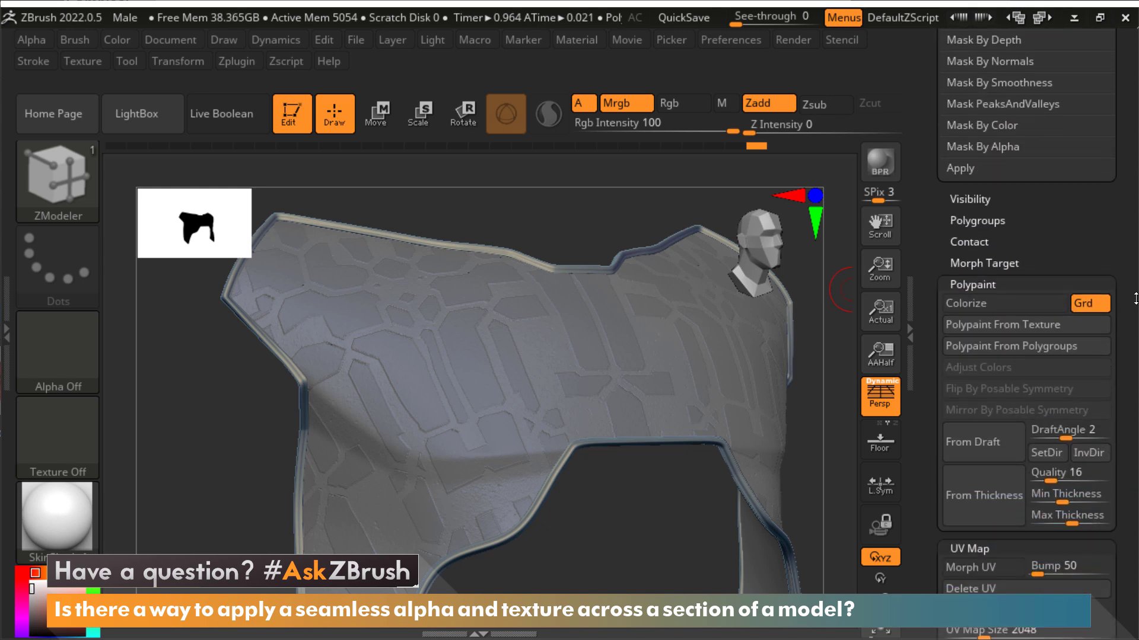
# Re-enable Colorize, clear the mask, and rotate the armor to view the hexagon relief.
pyautogui.click(984, 306)
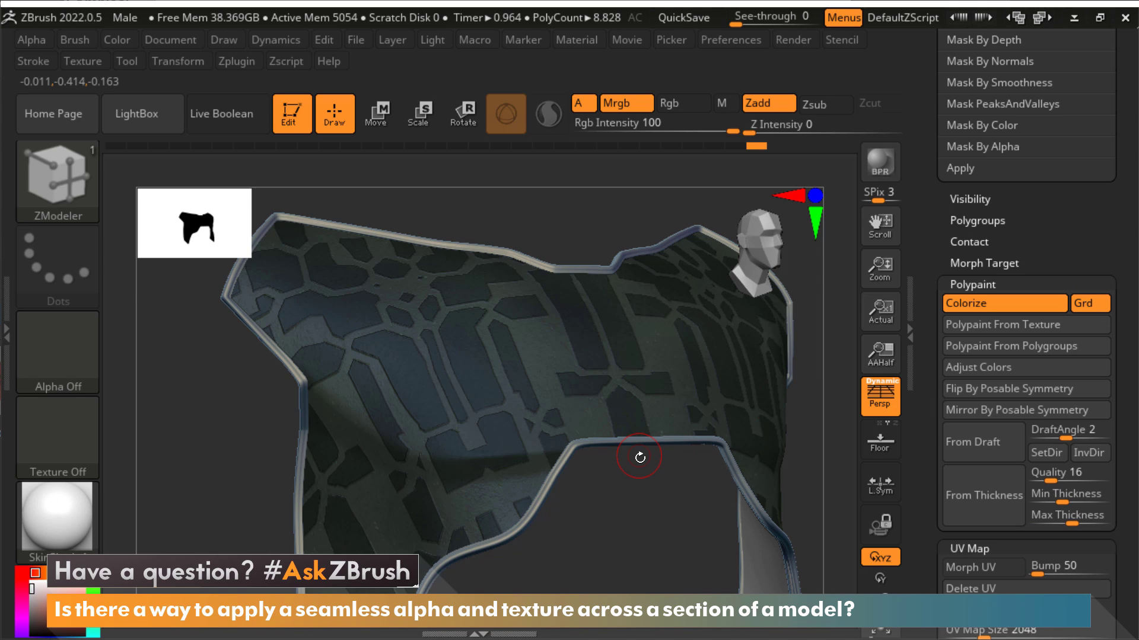
pyautogui.keyDown('ctrl'); pyautogui.click(634, 528); pyautogui.keyUp('ctrl')
pyautogui.moveTo(648, 532); pyautogui.dragTo(762, 427)
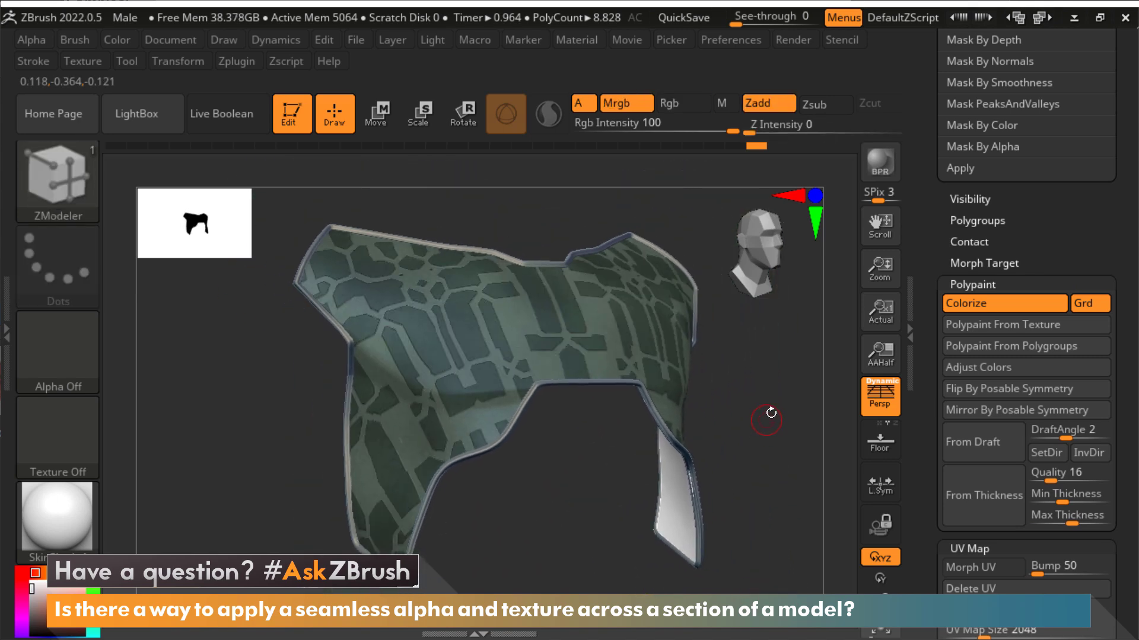